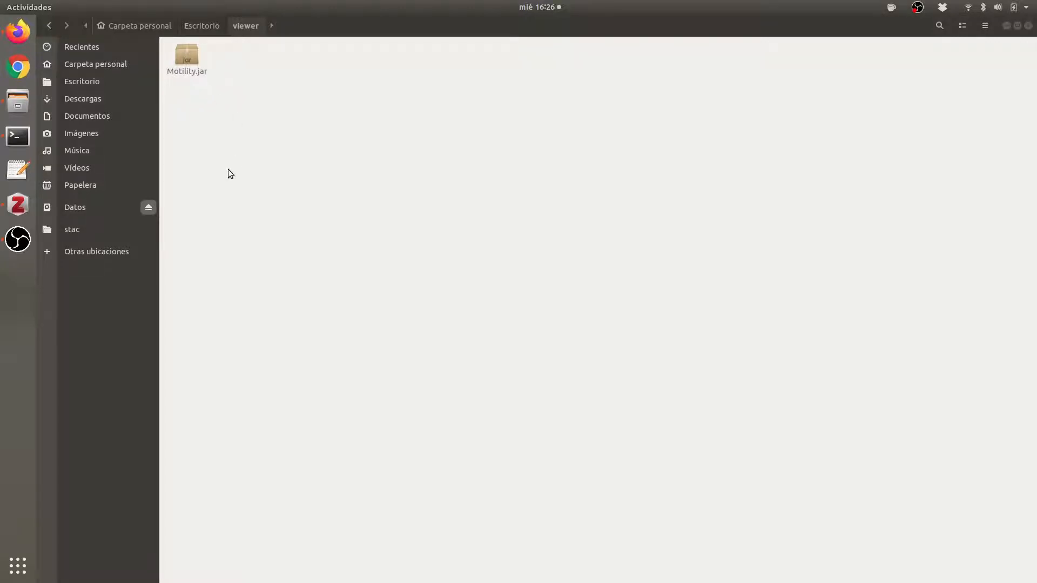
Launch Motility.jar from the viewer folder and load the Motilidad folder from Escritorio as the experiment.
click(188, 62)
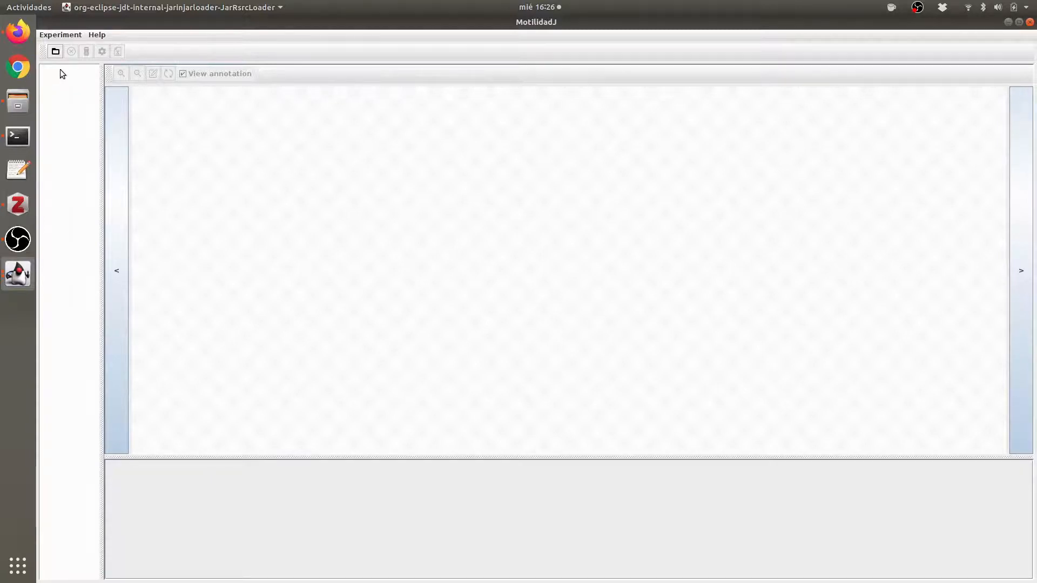
click(57, 54)
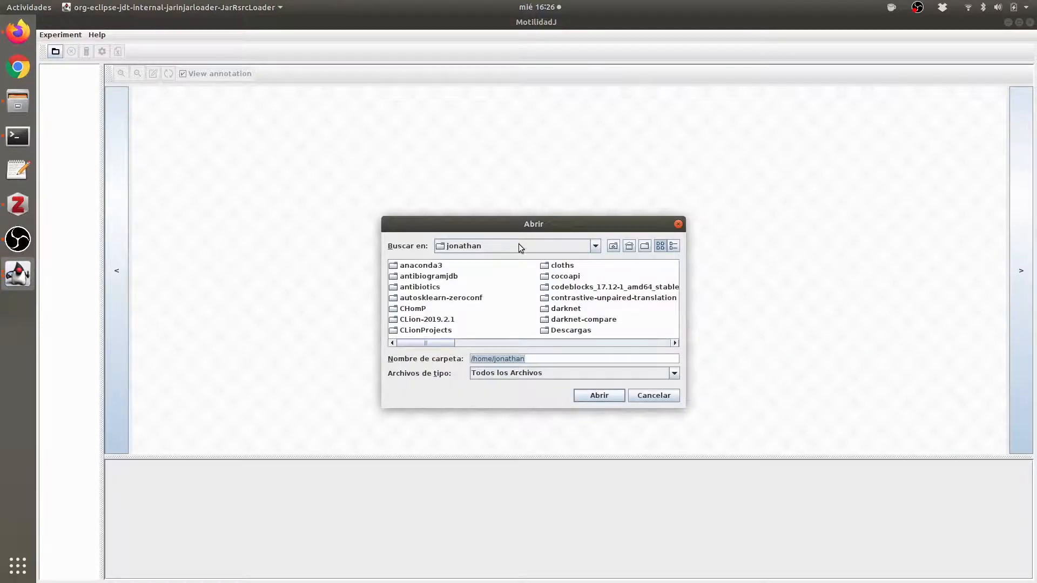
click(529, 343)
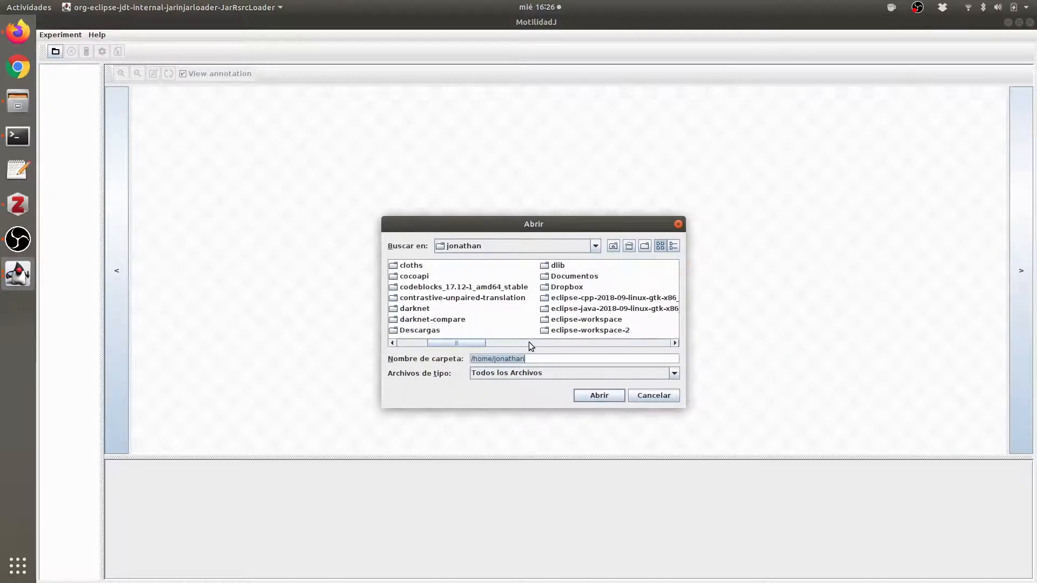
click(529, 343)
double_click(573, 277)
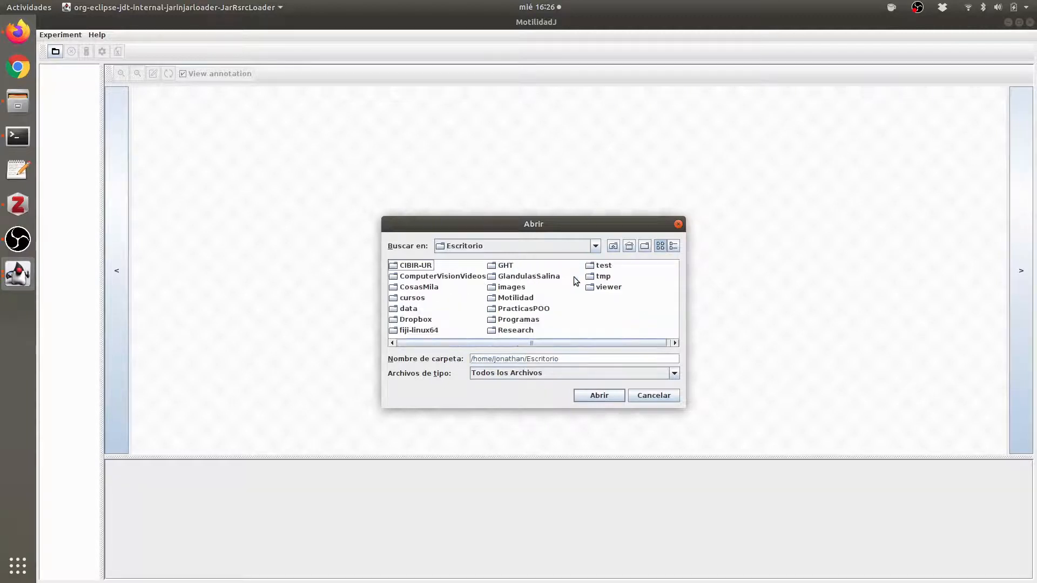
double_click(521, 299)
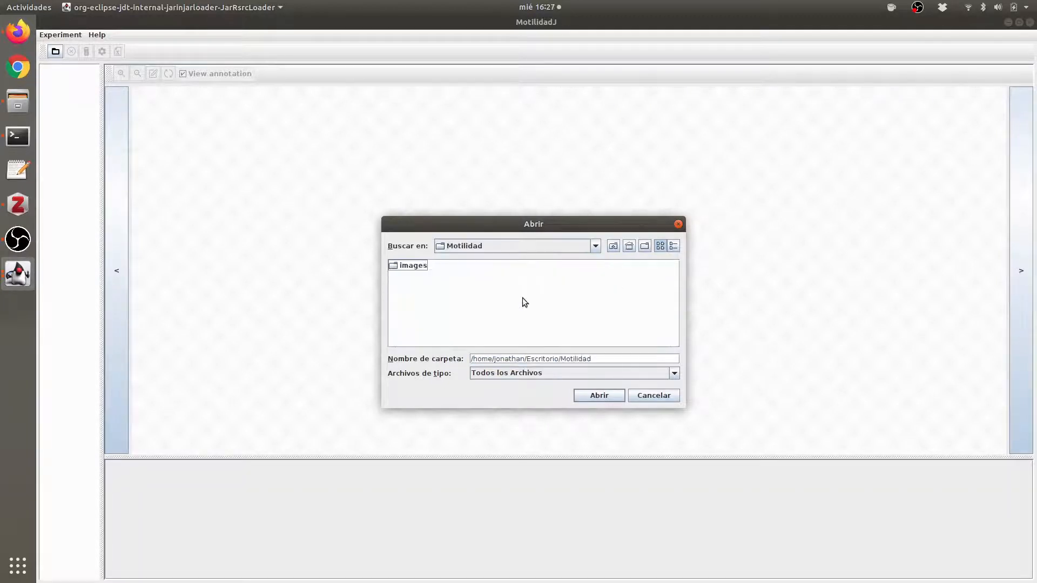
click(602, 400)
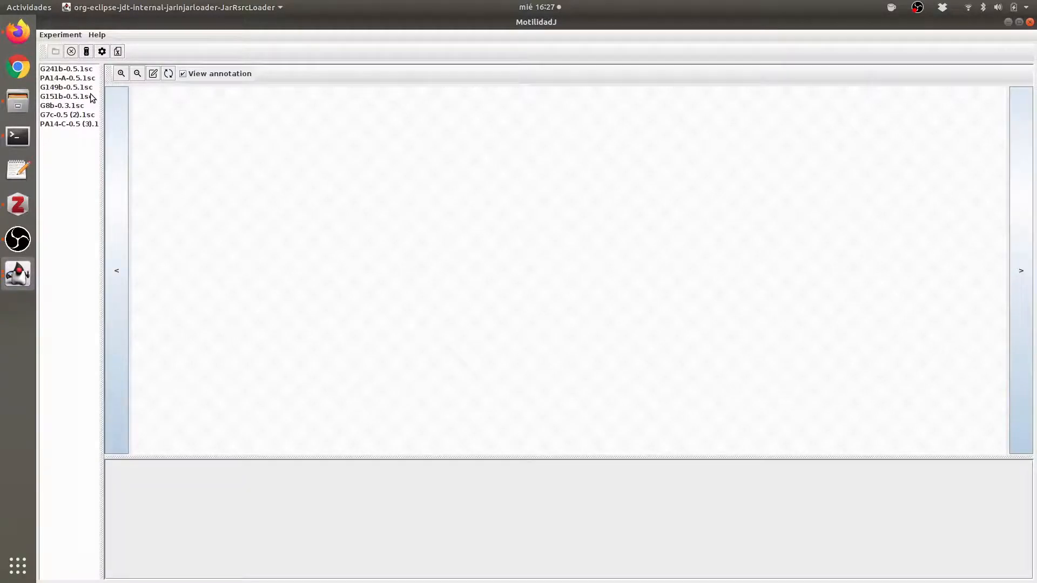
Browse all the loaded plate images starting from G241b-0.5, and return to G149b-0.5 and G8b-0.3.
click(73, 68)
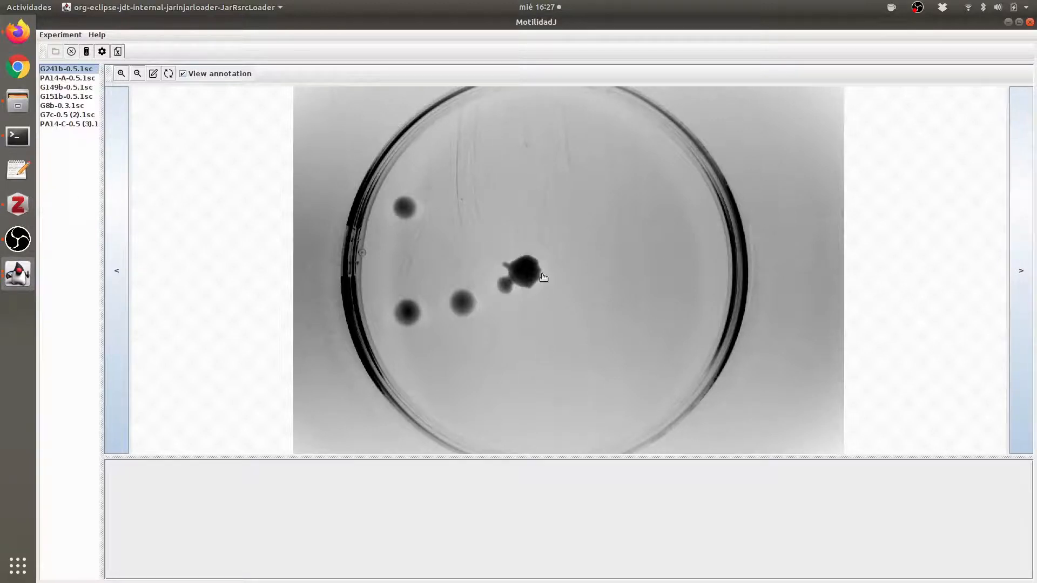
click(1019, 287)
click(1018, 289)
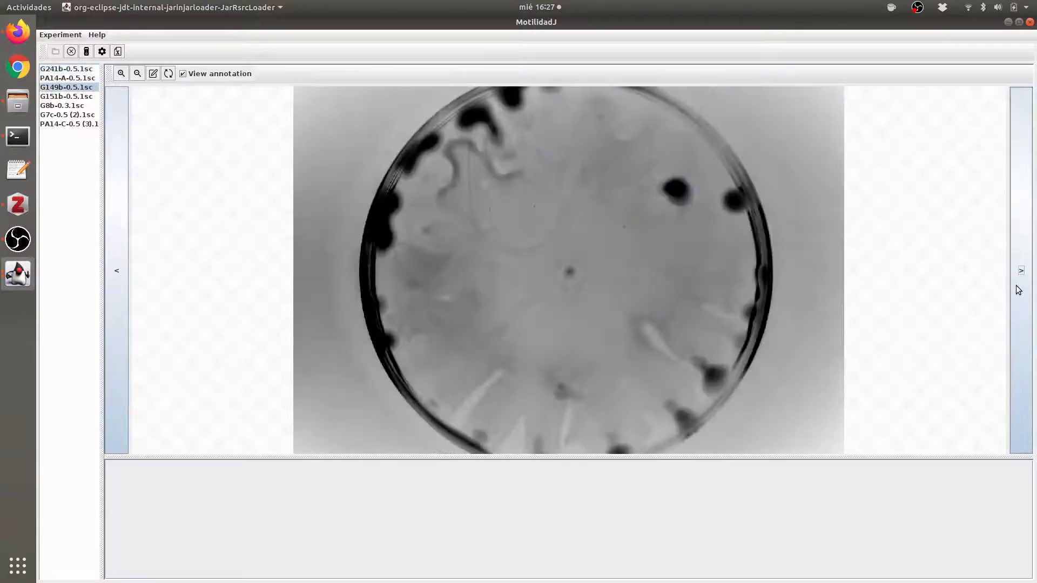
click(1019, 290)
click(1019, 290)
click(1018, 290)
click(1018, 290)
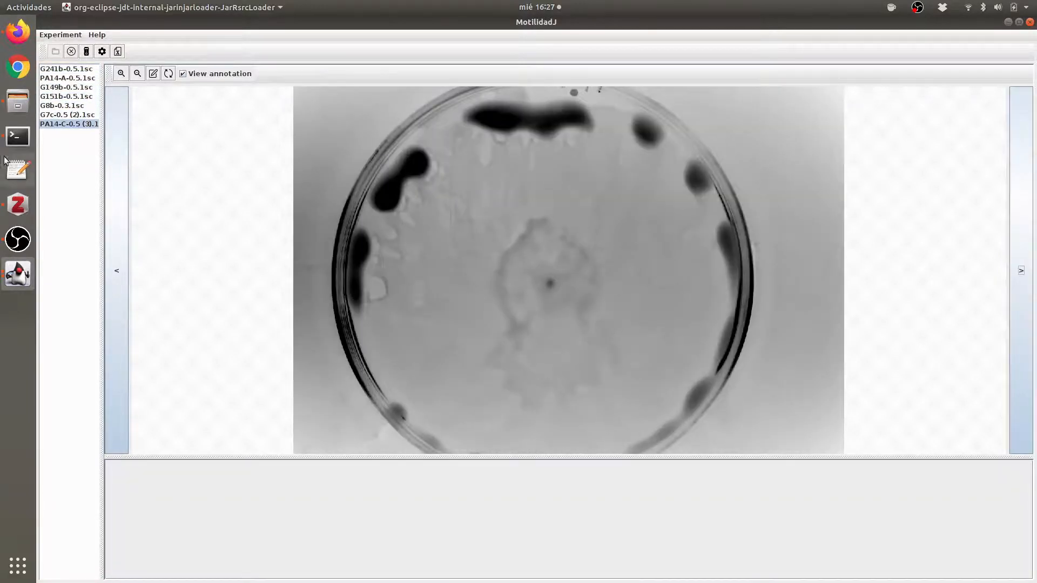
click(75, 88)
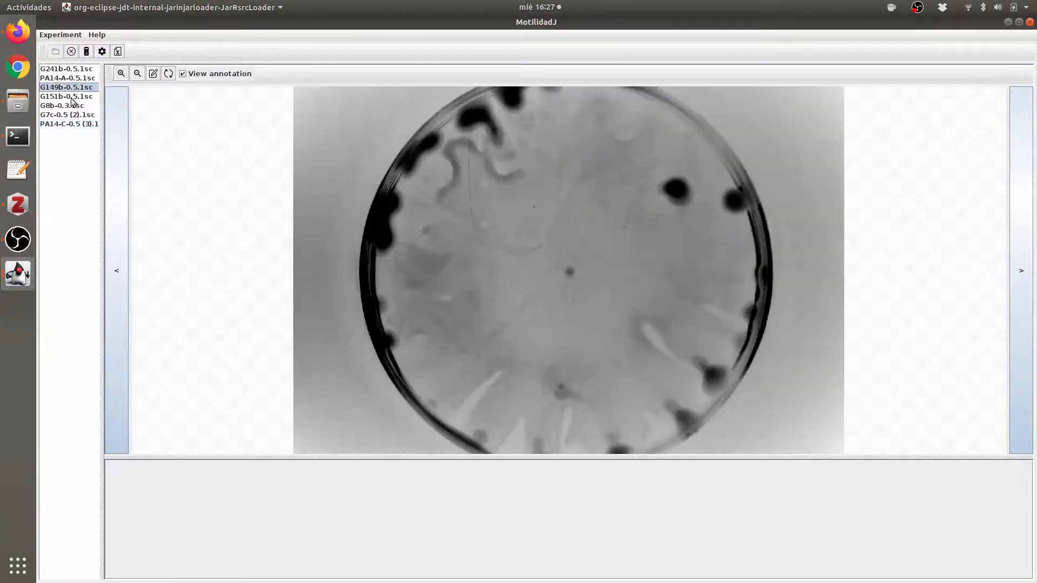
click(67, 107)
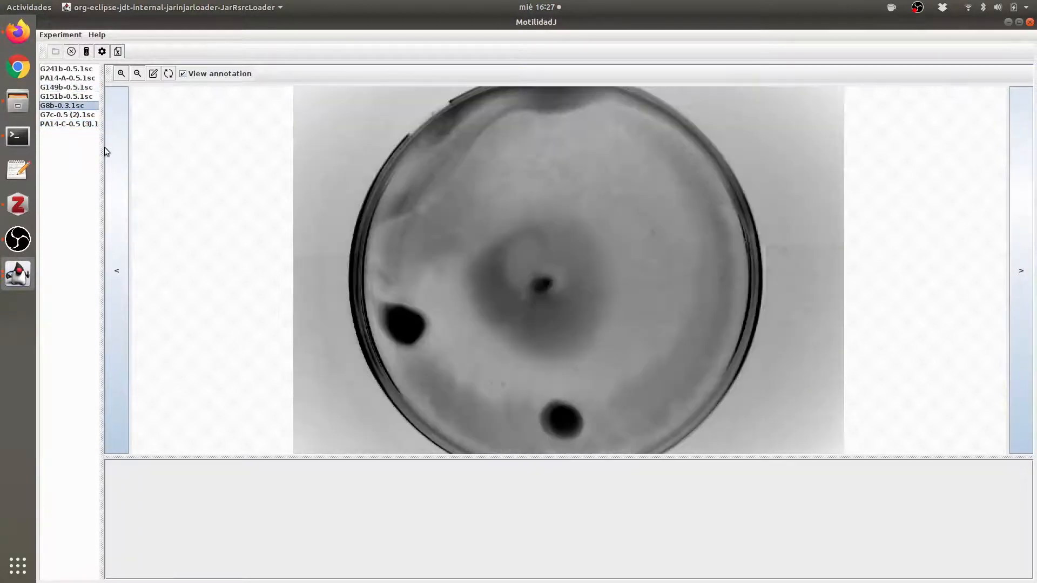
Fit the whole dish of G8b-0.3 in view and run the automatic motility detection on all loaded images.
click(138, 74)
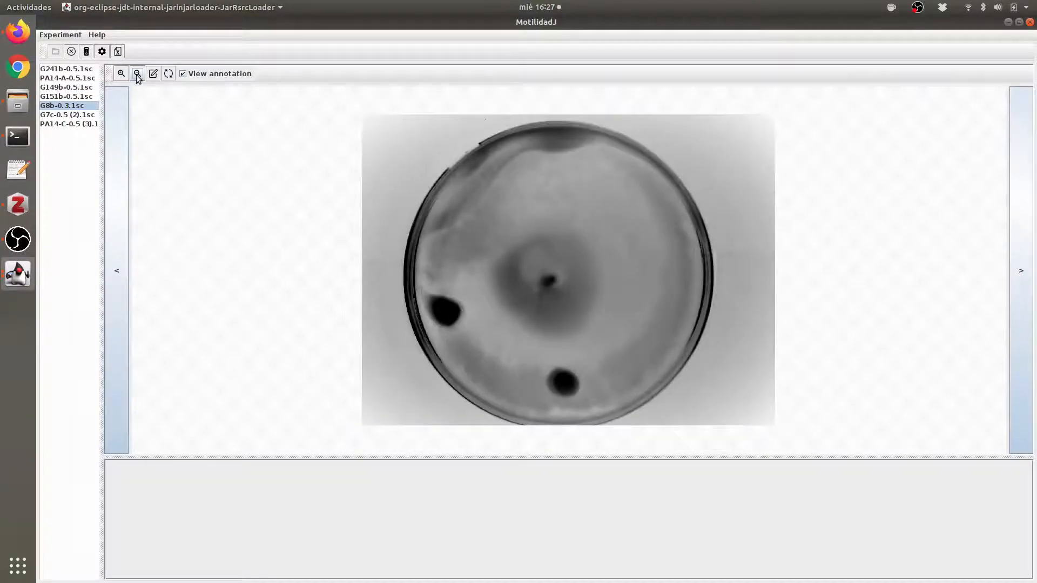
click(121, 73)
click(137, 74)
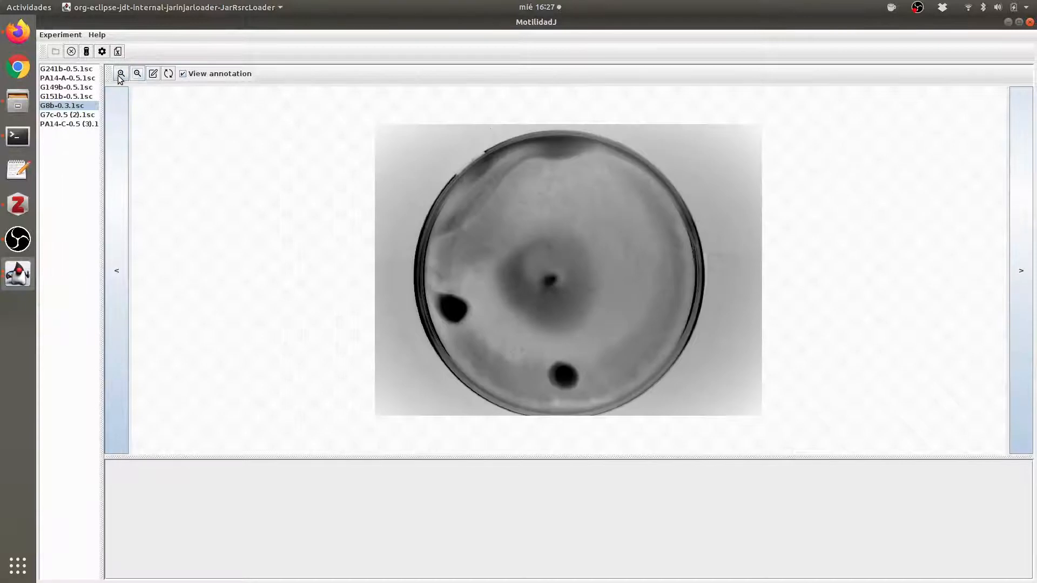
click(121, 74)
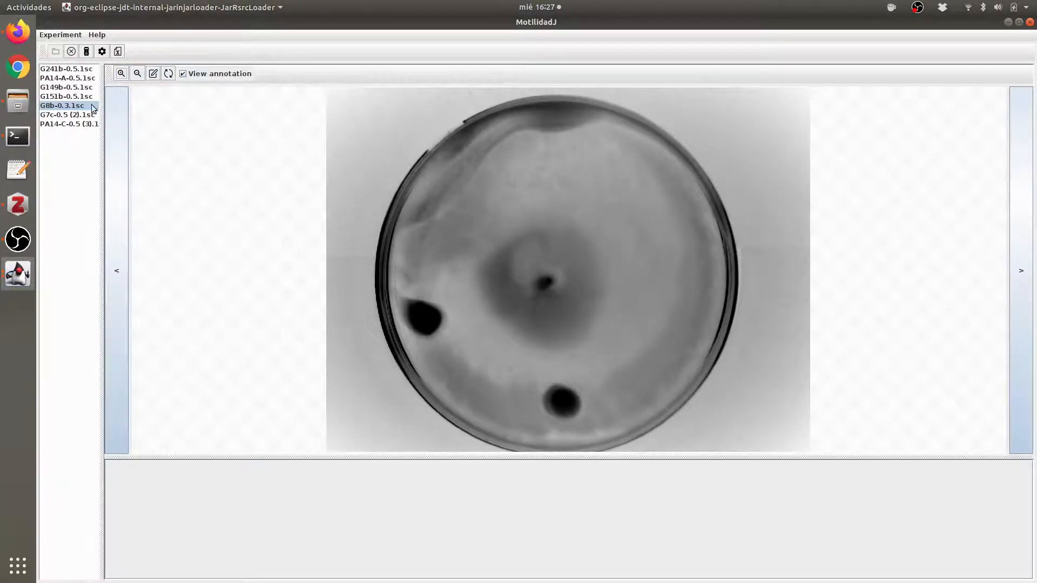
click(90, 56)
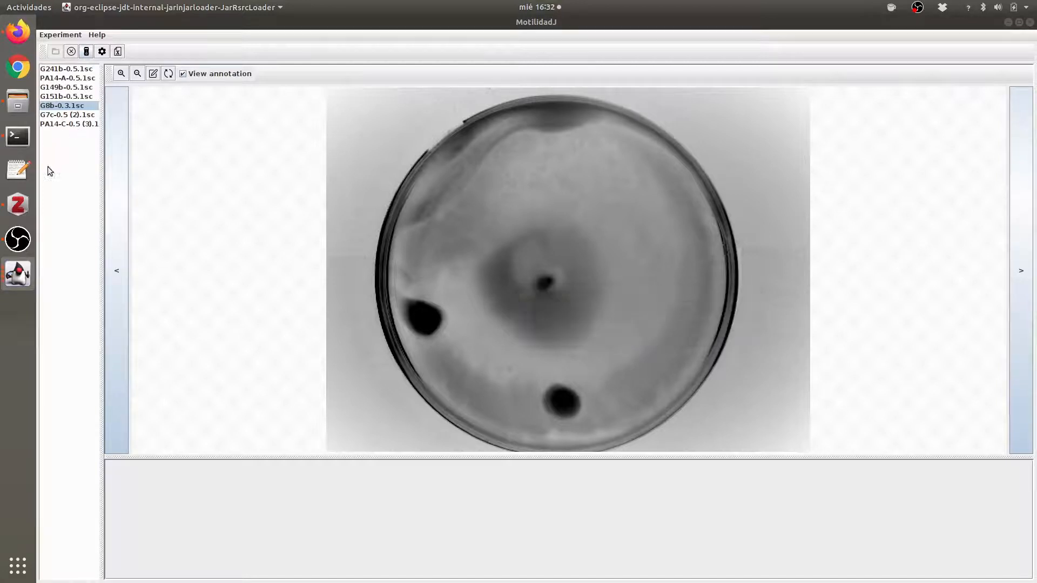
click(19, 276)
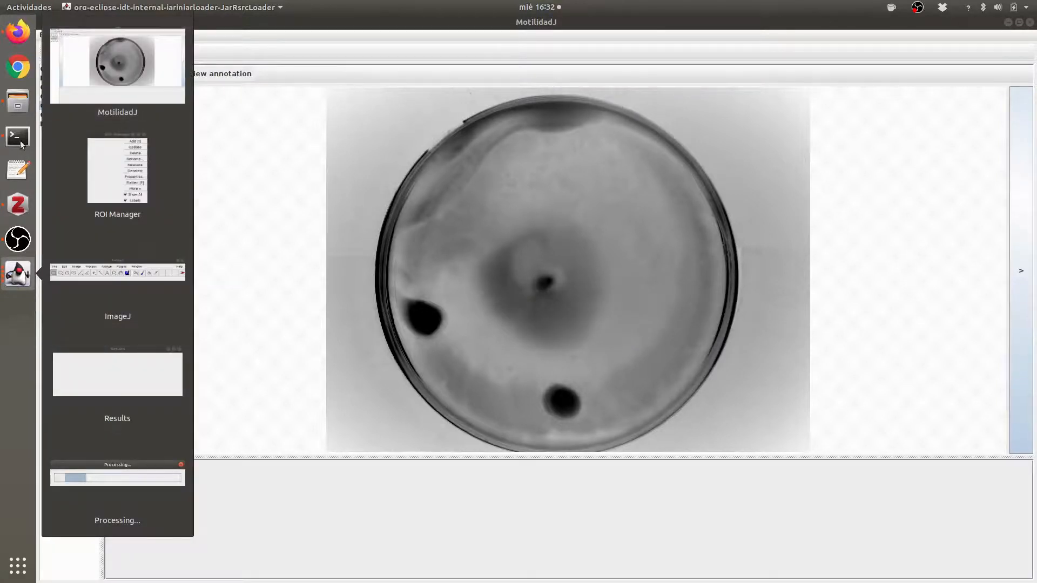
click(15, 105)
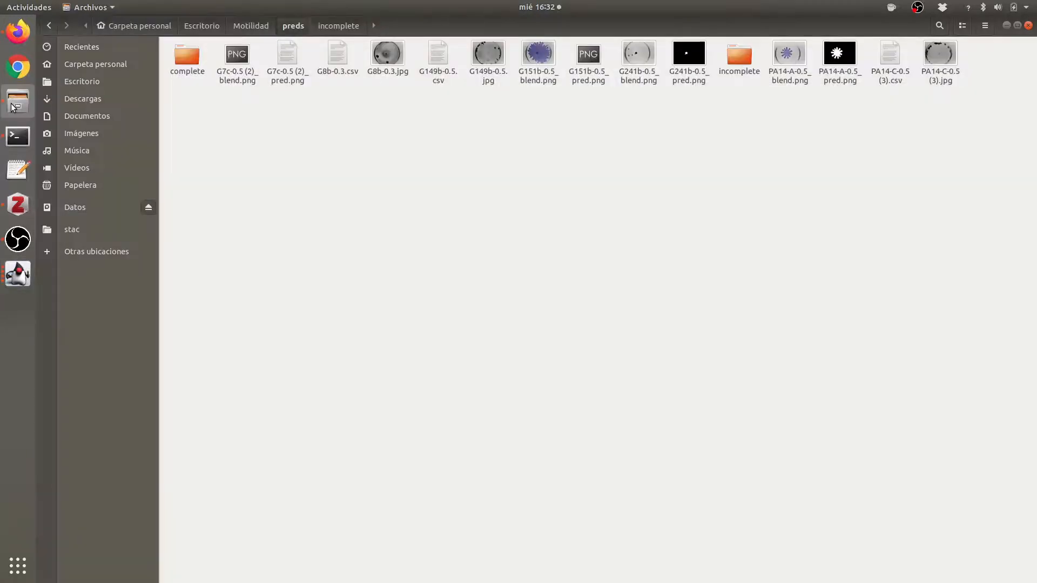
click(15, 136)
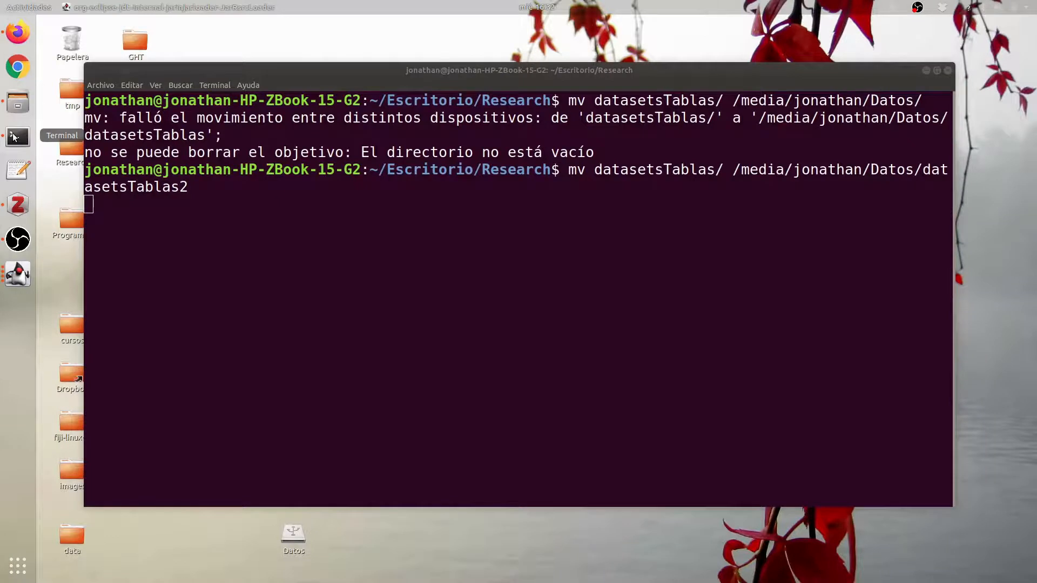
click(241, 315)
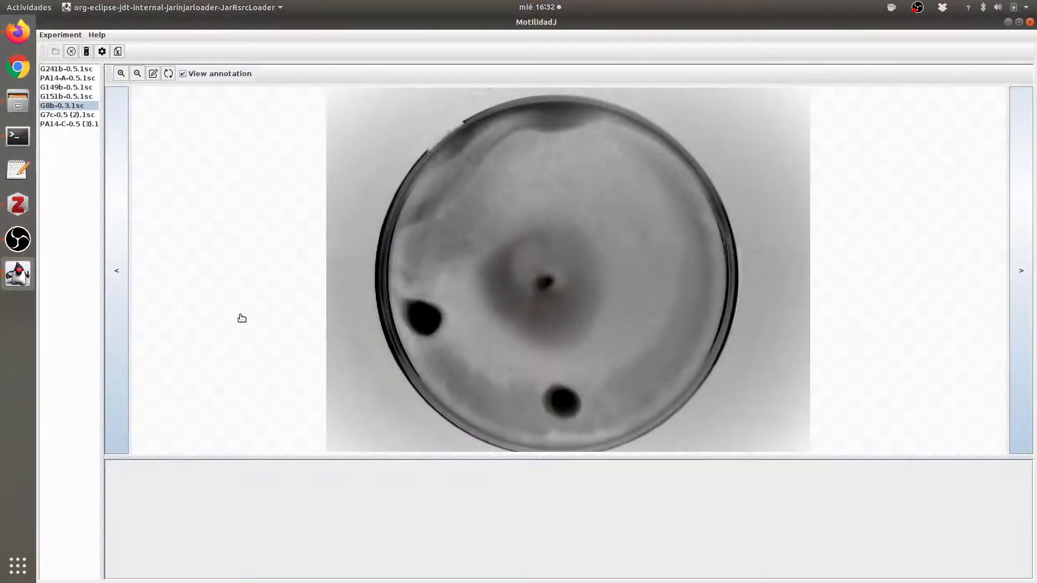
click(18, 274)
Review the detected contour, class and area of each plate, starting with G151b-0.5 and G8b-0.3 and finishing on G241b-0.5.
click(56, 100)
click(56, 99)
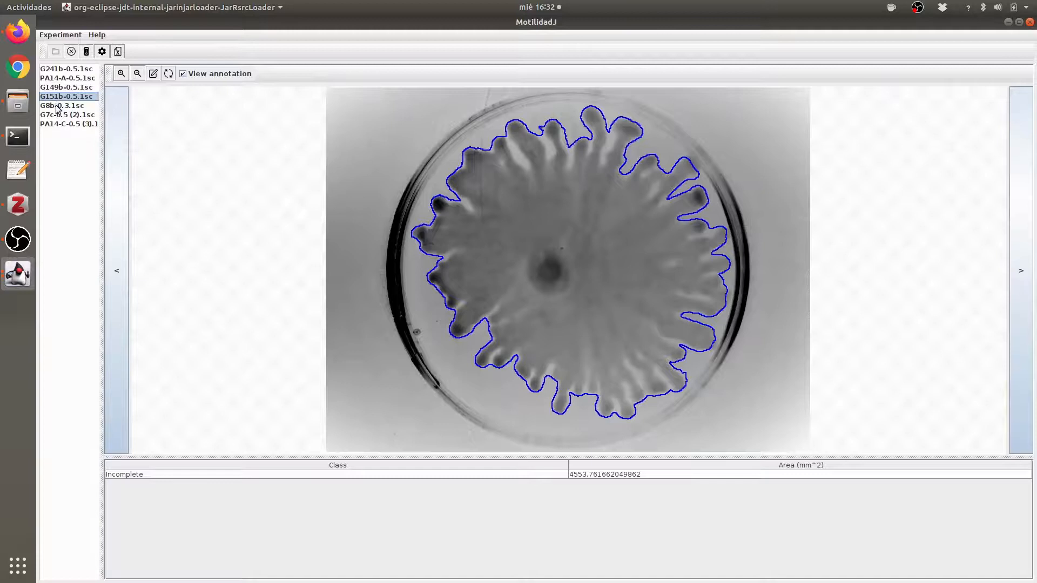
click(57, 106)
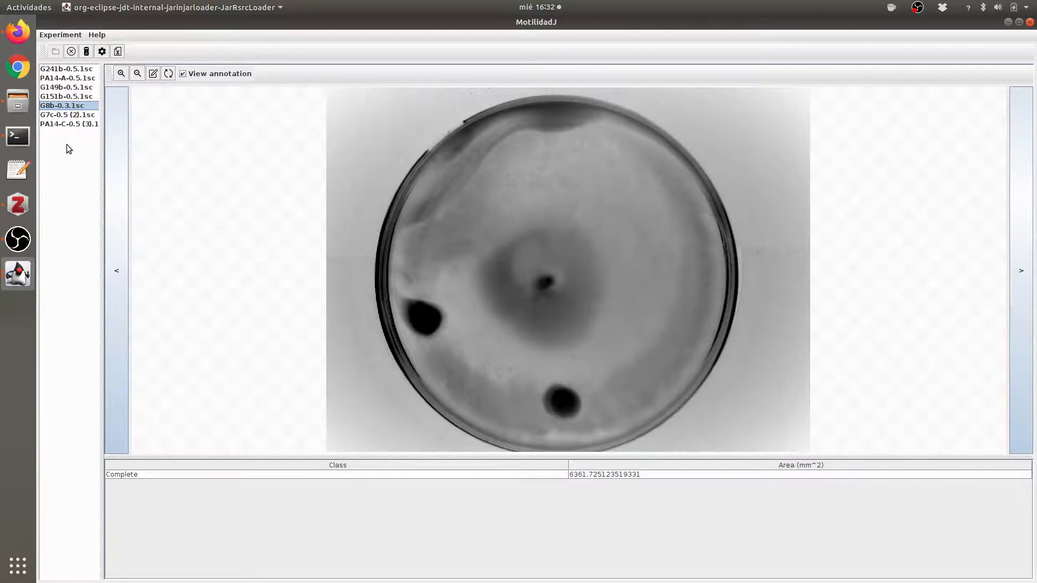
click(113, 184)
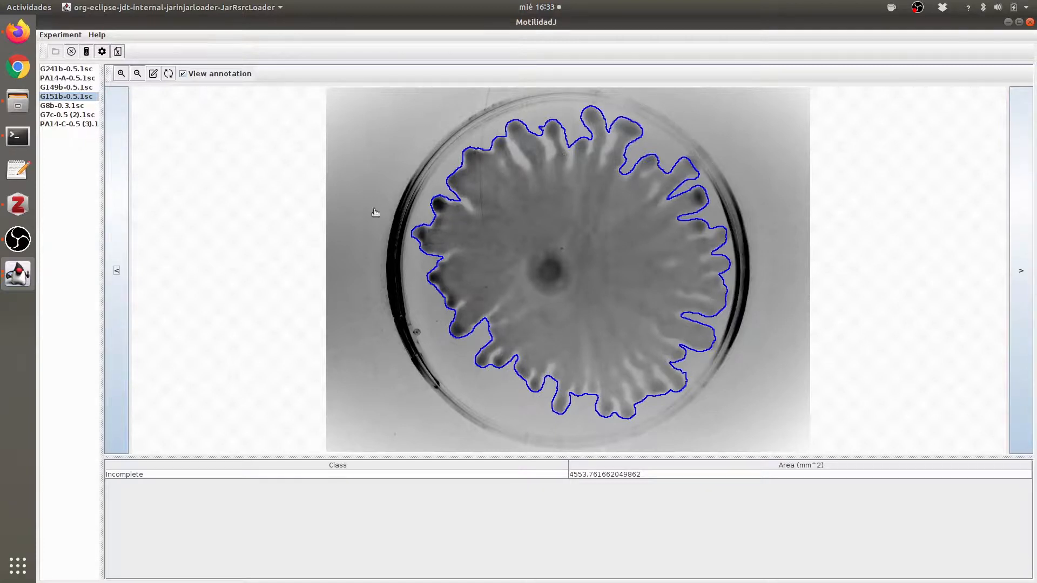
click(115, 248)
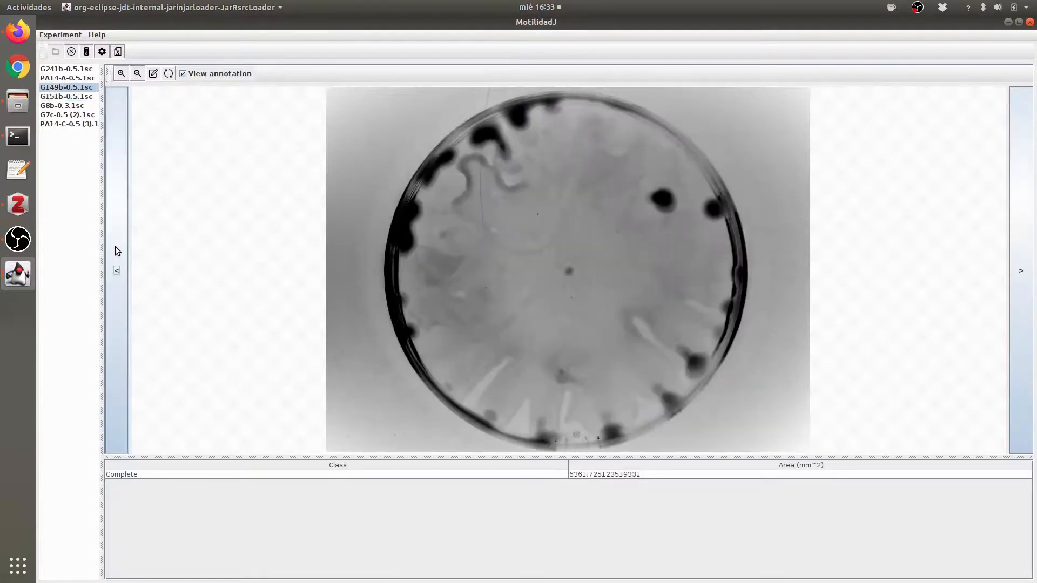
click(115, 247)
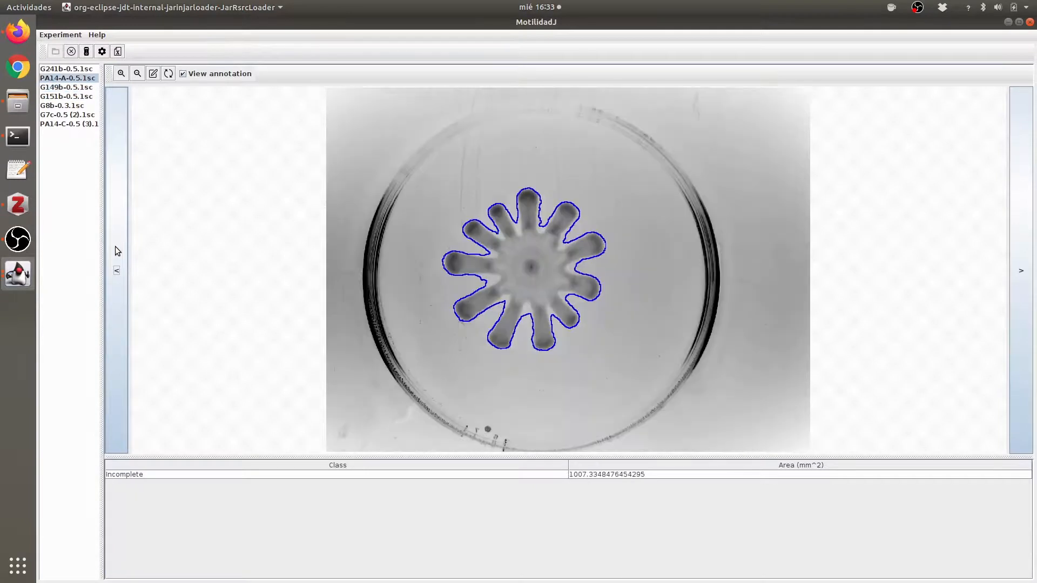
click(115, 246)
click(115, 246)
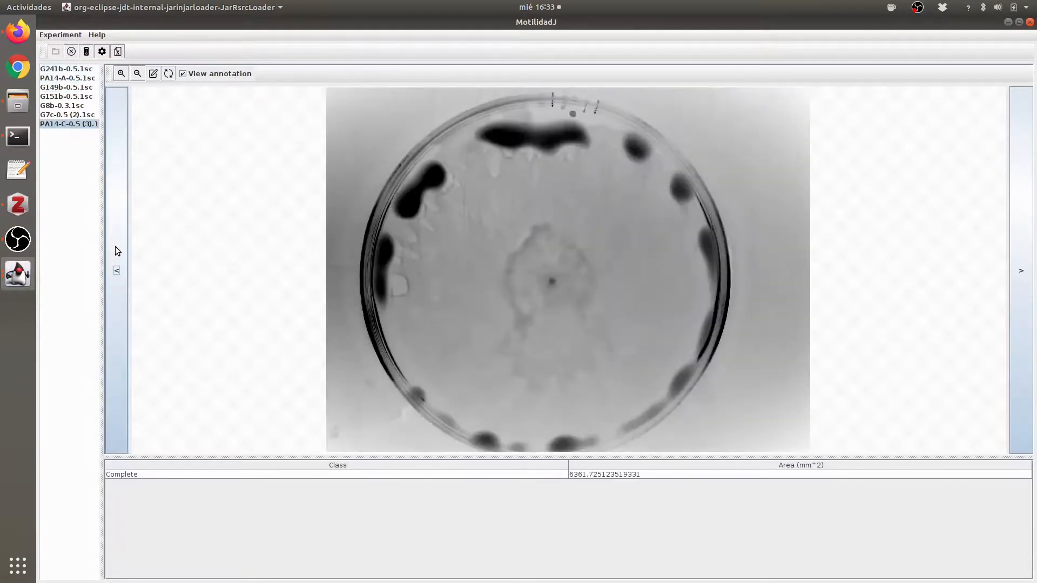
click(115, 246)
click(115, 247)
click(115, 246)
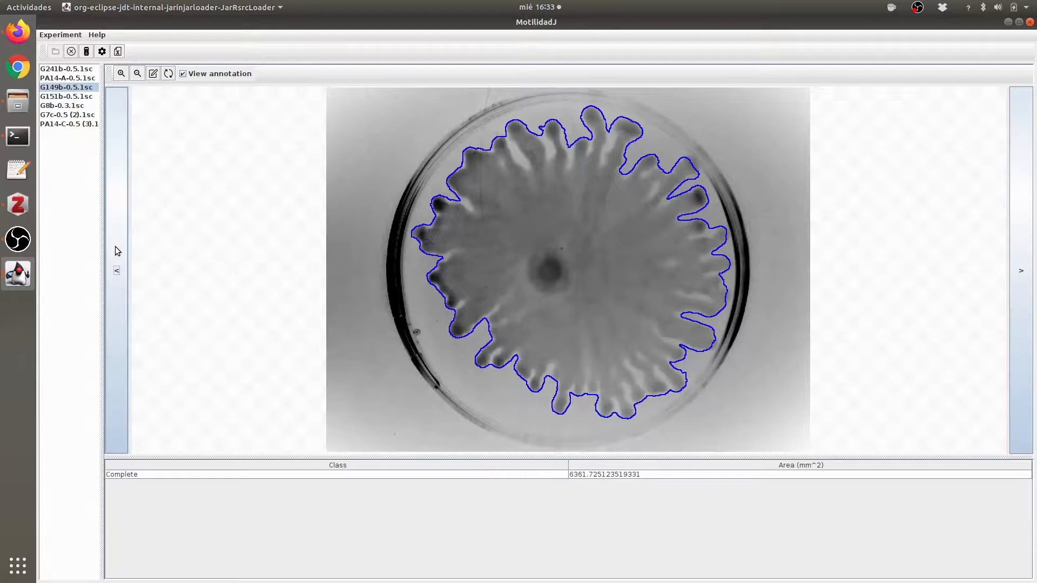
click(115, 246)
click(115, 247)
click(115, 246)
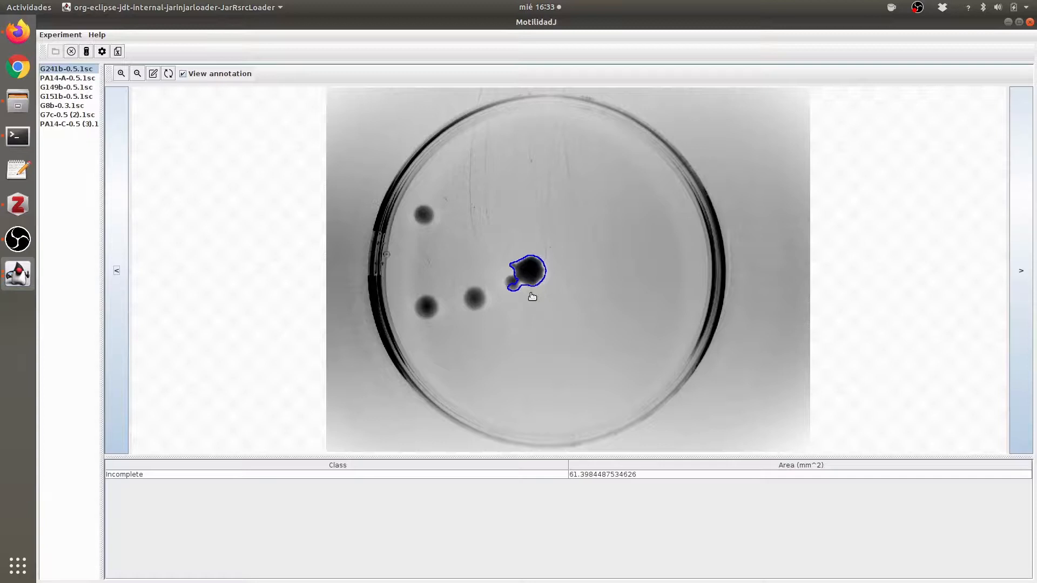
Open the G241b-0.5 annotation for editing and remove the small lobe beside the central colony from its contour.
click(153, 74)
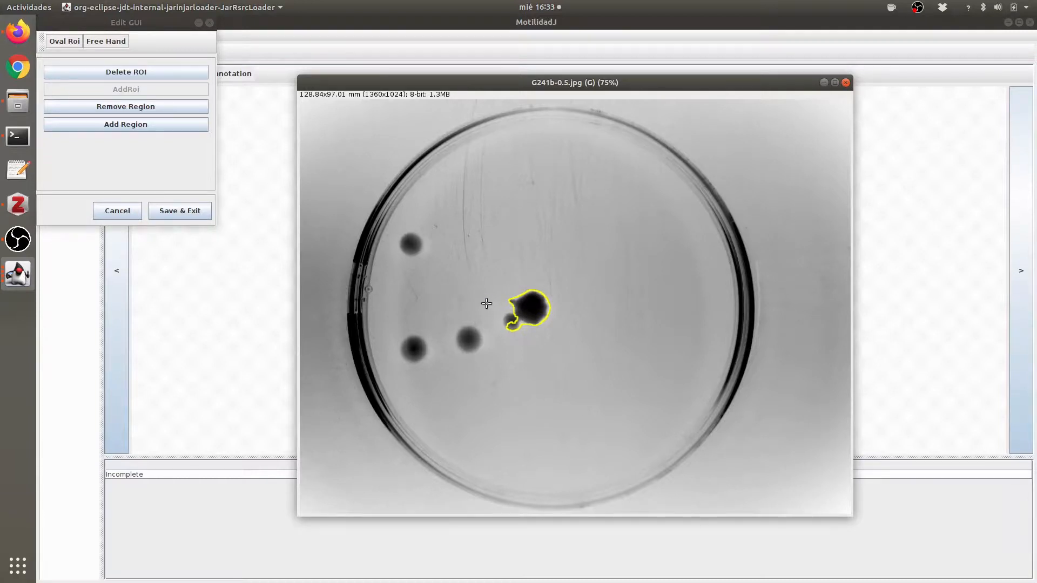
mouse_move(499, 308)
mouse_down()
mouse_move(525, 338)
mouse_move(496, 344)
mouse_move(492, 305)
mouse_up()
click(141, 106)
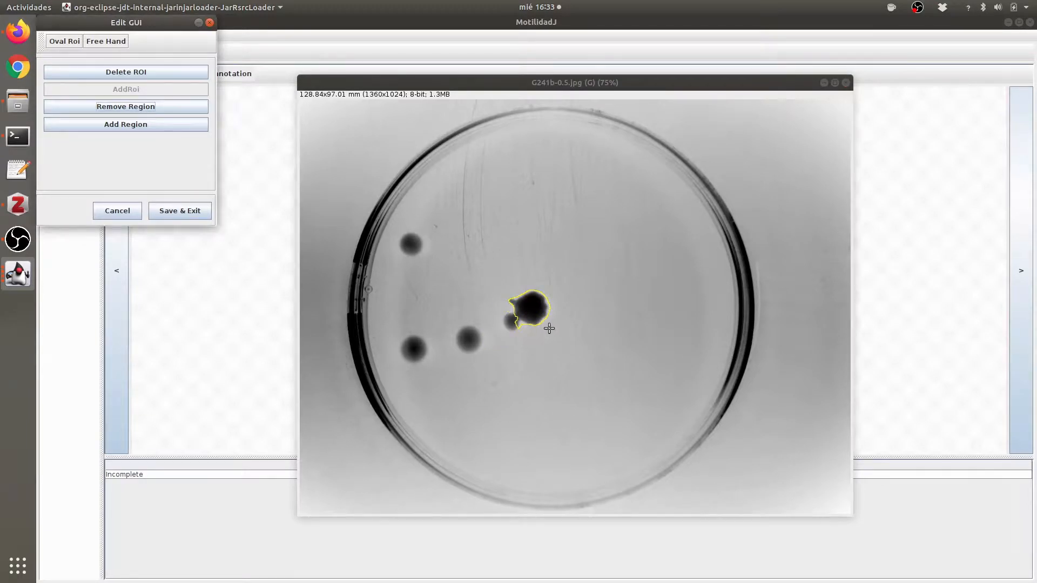
mouse_move(530, 337)
mouse_down()
mouse_move(510, 319)
mouse_move(508, 331)
mouse_up()
click(155, 106)
Outline the small lobe beside the central colony freehand and add that region to the contour.
mouse_move(511, 313)
mouse_down()
mouse_move(498, 323)
mouse_move(516, 337)
mouse_move(523, 316)
mouse_up()
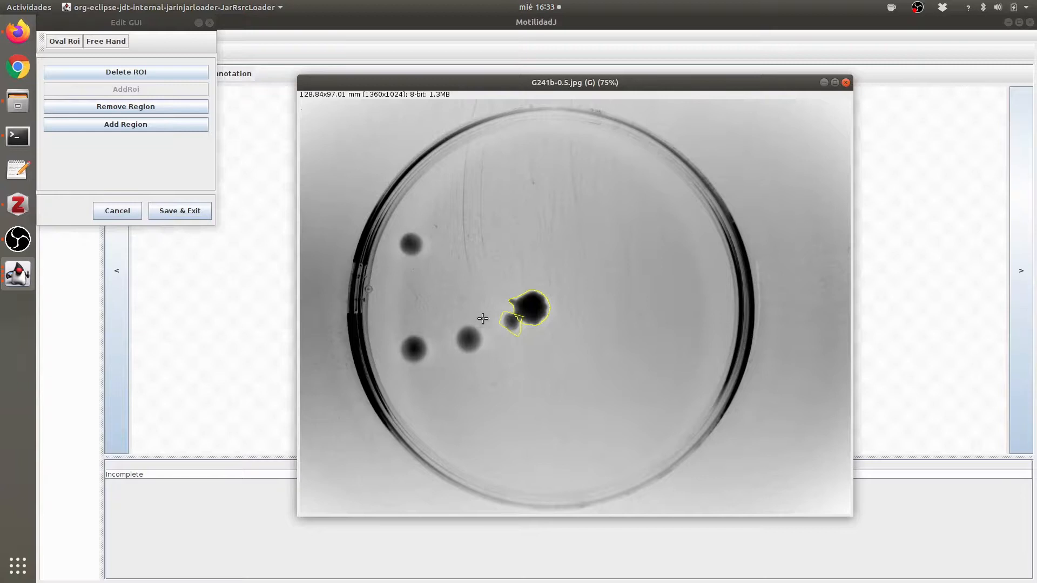
click(149, 132)
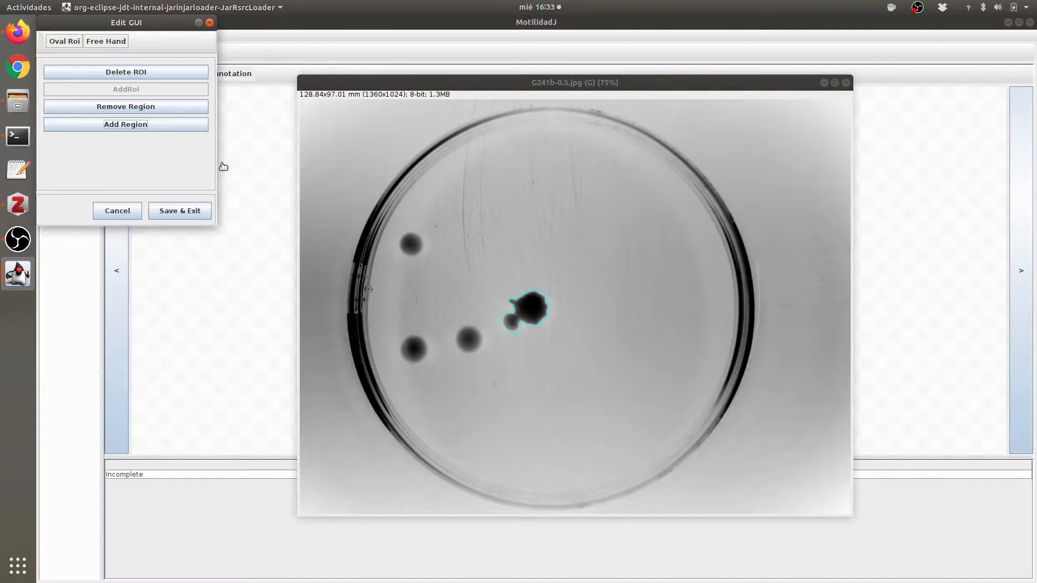
Replace the G241b-0.5 ROI with a new freehand outline around the central colony and its small lobe, and save the annotation.
click(143, 71)
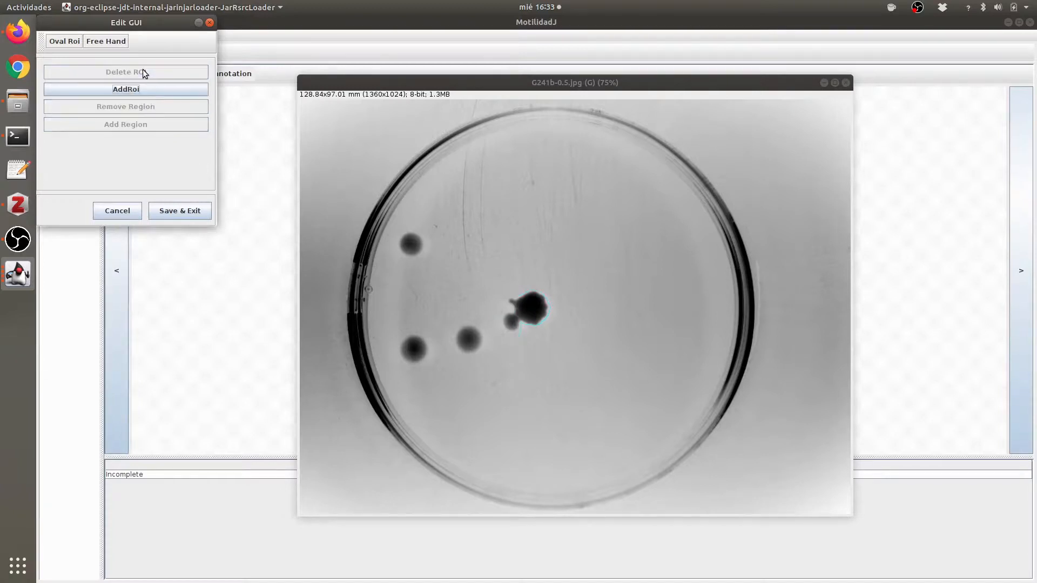
click(518, 294)
mouse_move(518, 296)
mouse_down()
mouse_move(504, 324)
mouse_move(541, 325)
mouse_up()
drag(550, 295, 535, 293)
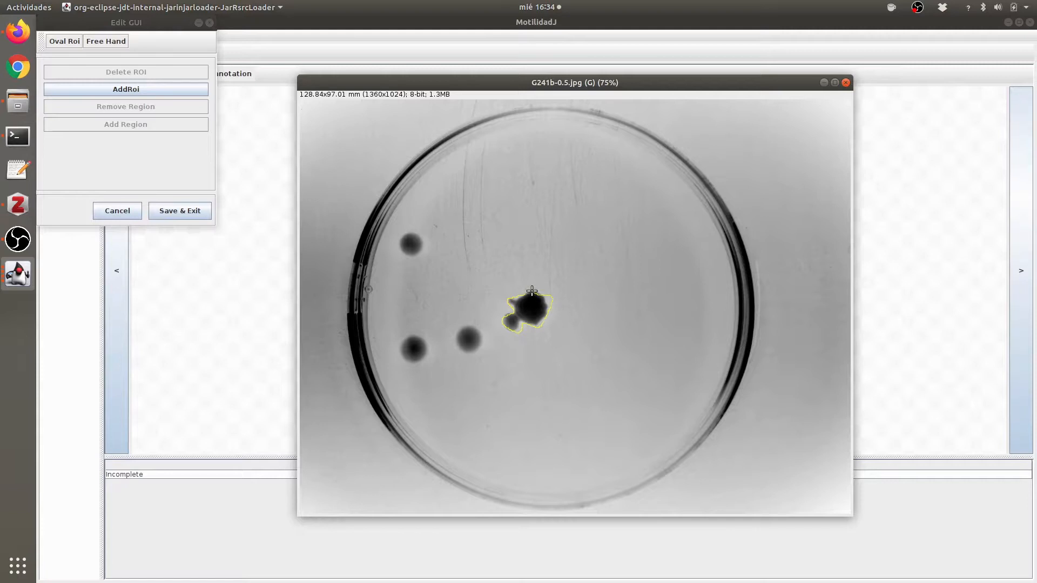
click(146, 88)
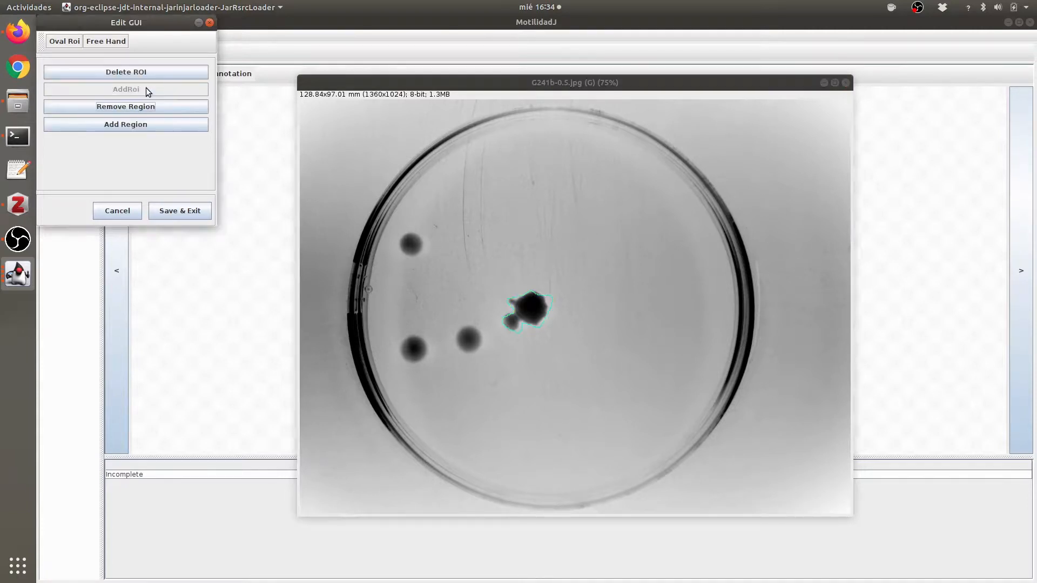
click(167, 211)
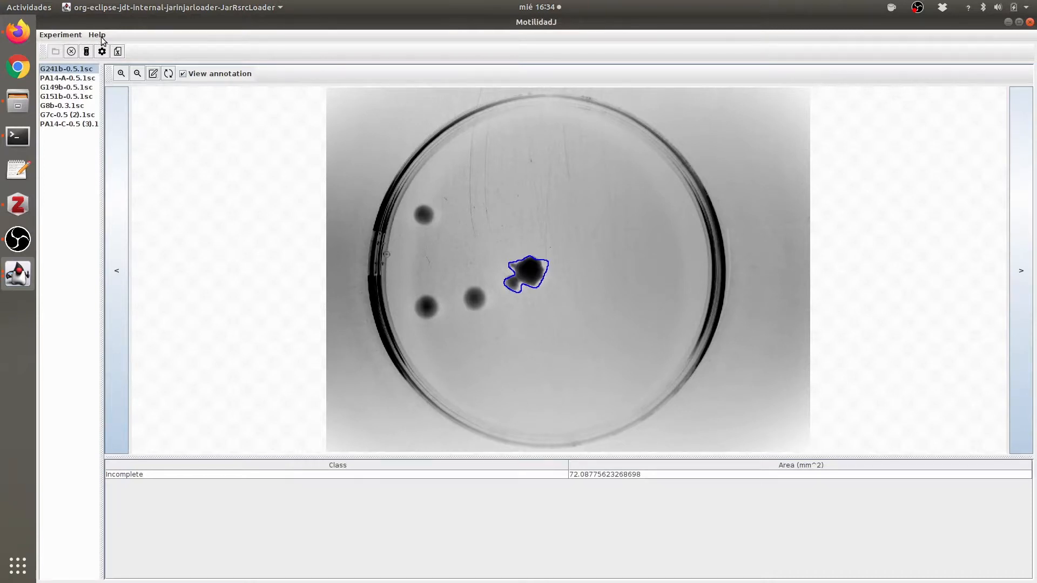
Accept the measurement scale with a dish diameter of 90.0 mm and 950 pixels.
click(102, 51)
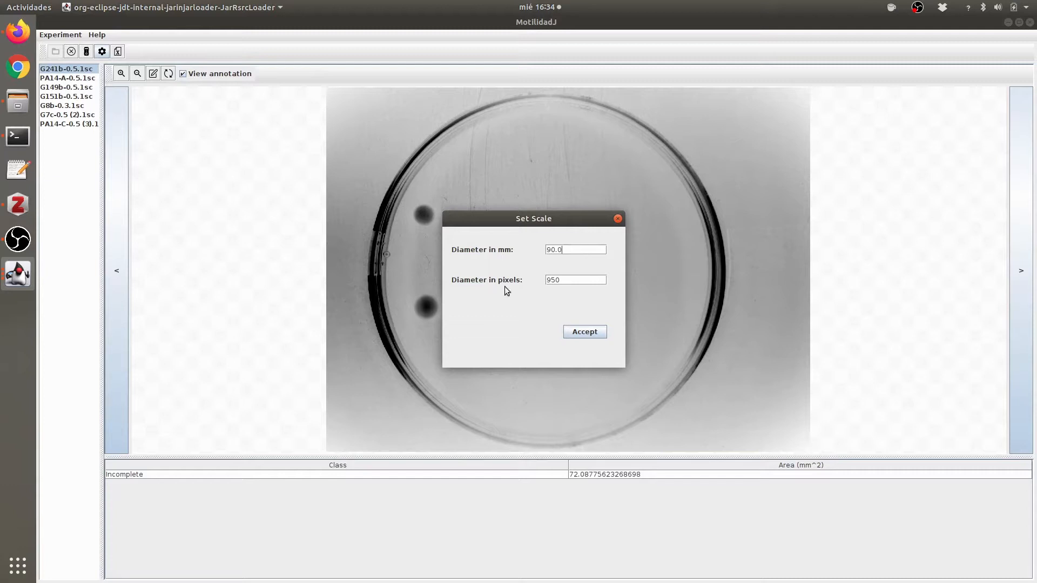
click(585, 336)
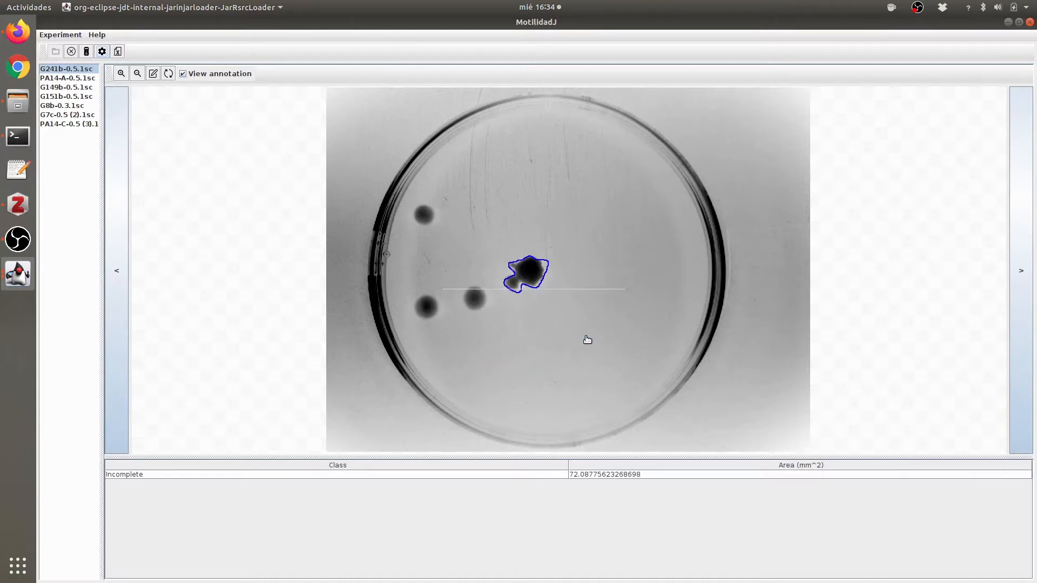
Export the class and area results of all plates to a CSV file, view the resulting table and close it.
click(118, 52)
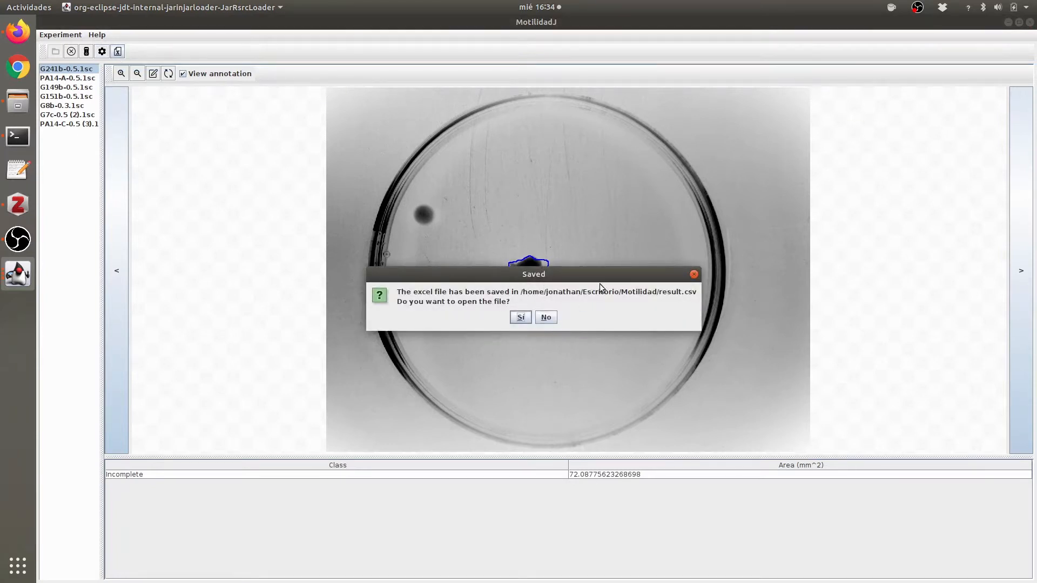
click(516, 321)
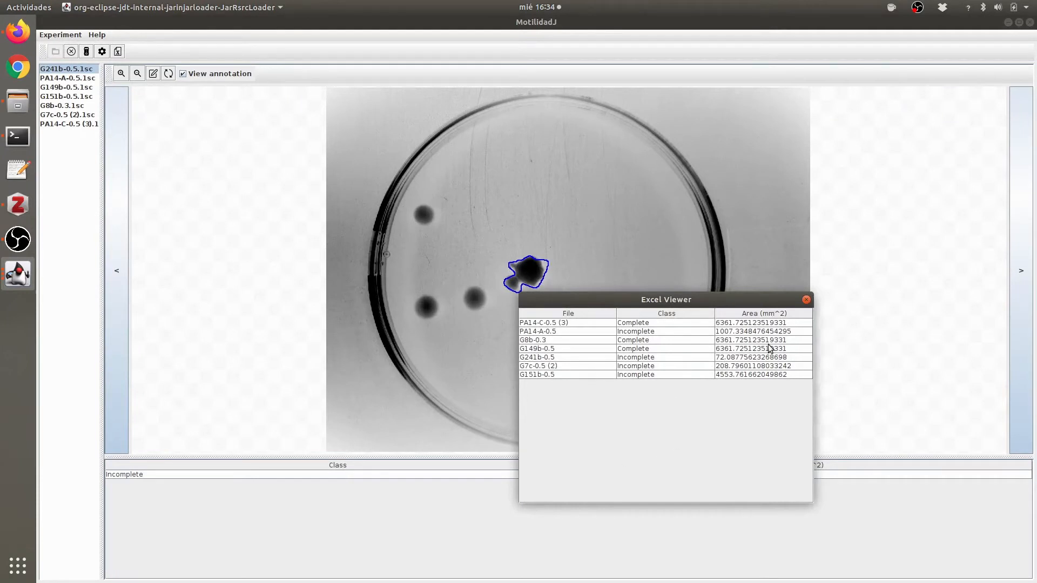
click(805, 299)
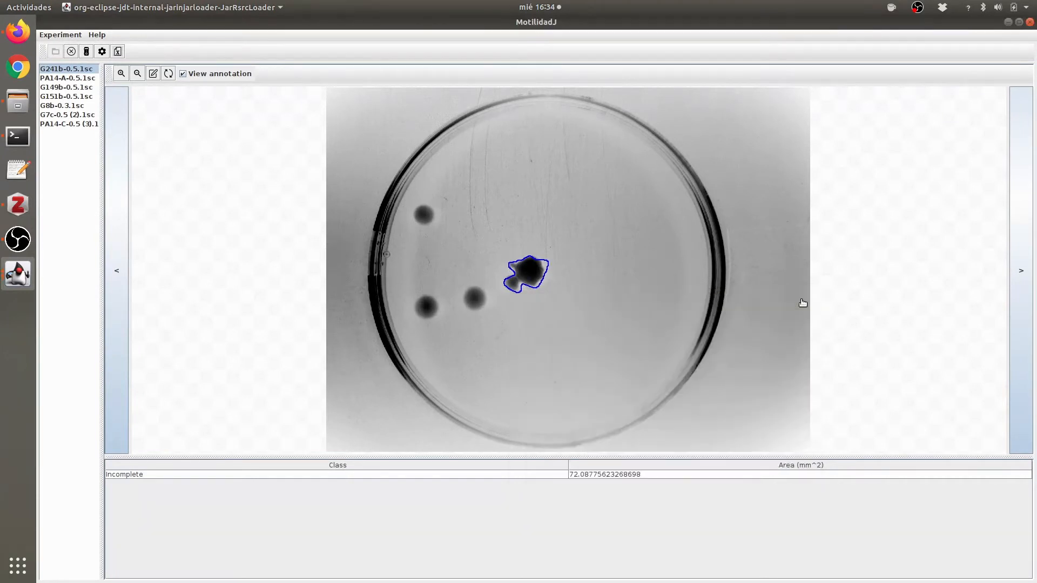